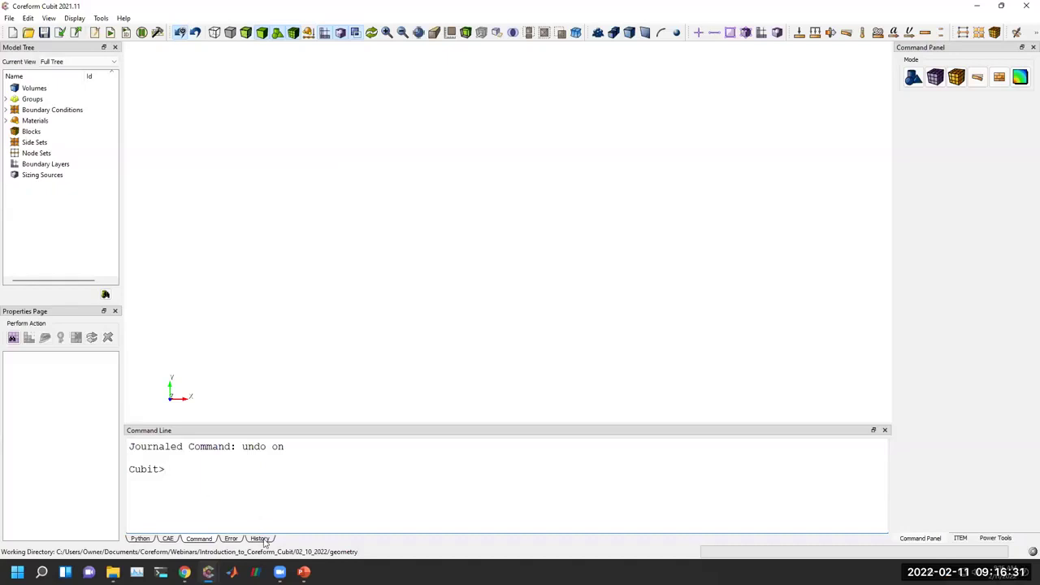
Show the command history in the command line window
{"action": "left_click", "coordinate": [260, 540]}
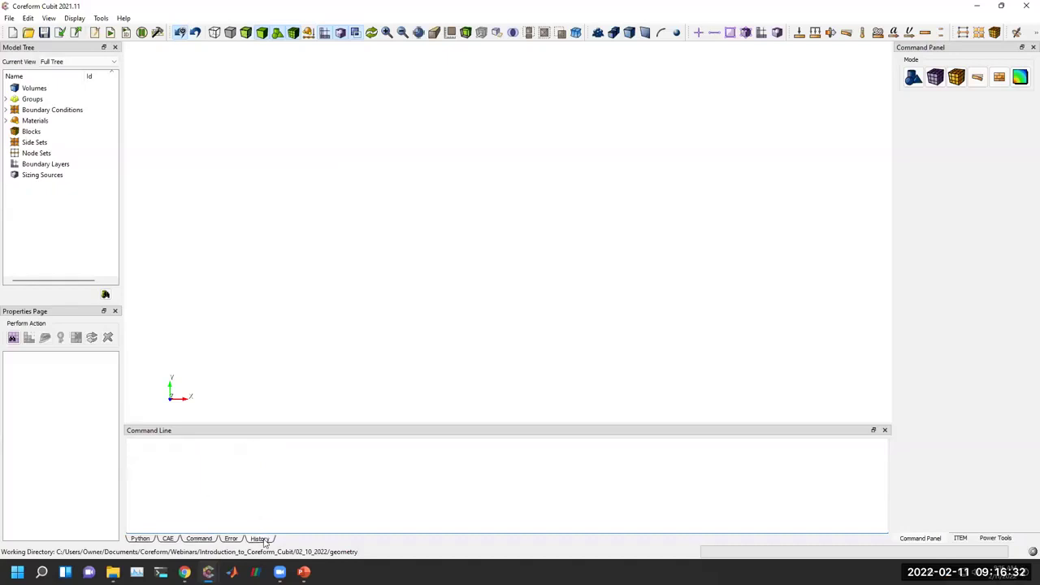
{"action": "left_click", "coordinate": [199, 538]}
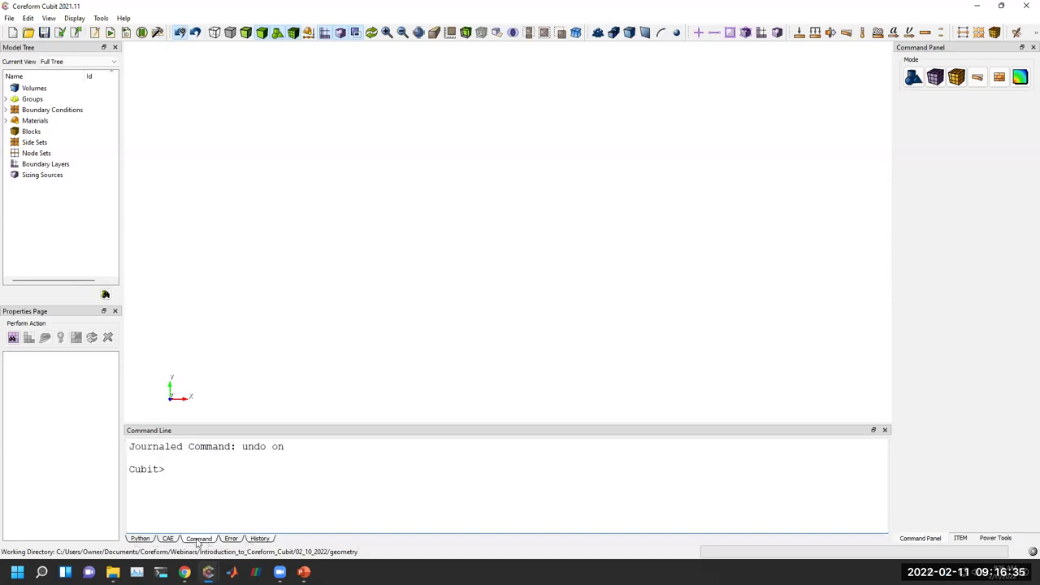
{"action": "left_click", "coordinate": [260, 539]}
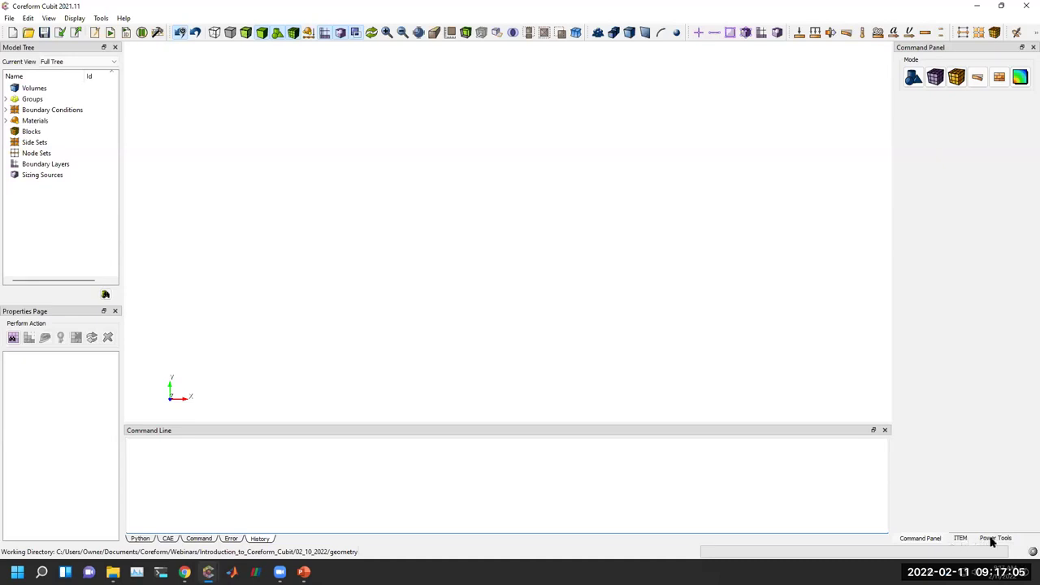
View the ITEM wizard and the Power Tools, and return to the Command Panel
{"action": "left_click", "coordinate": [962, 540]}
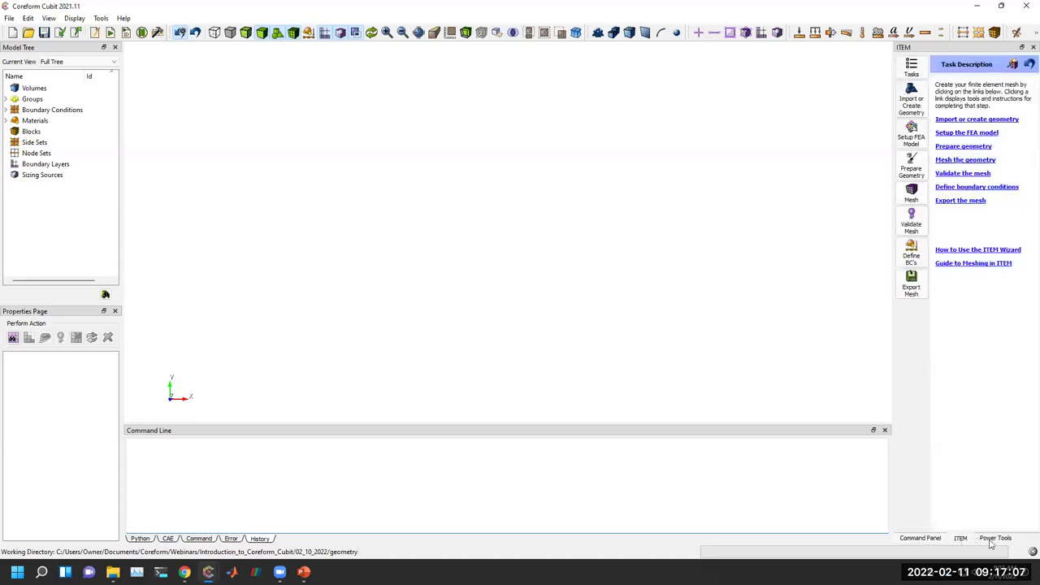
{"action": "left_click", "coordinate": [991, 541]}
{"action": "left_click", "coordinate": [964, 540]}
{"action": "left_click", "coordinate": [941, 540]}
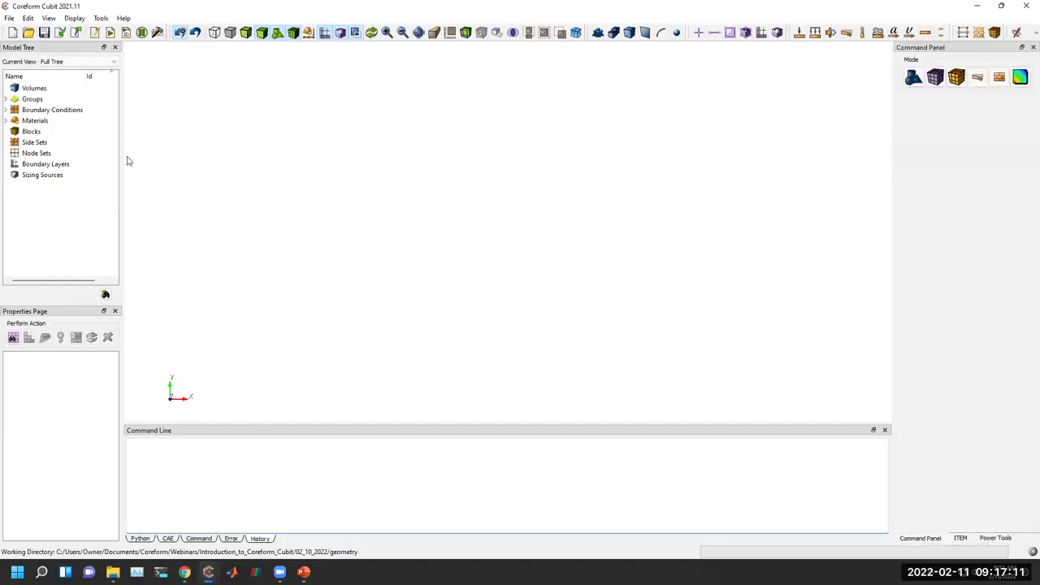
Hide the Properties Page and restore it to the workspace
{"action": "left_click", "coordinate": [51, 18]}
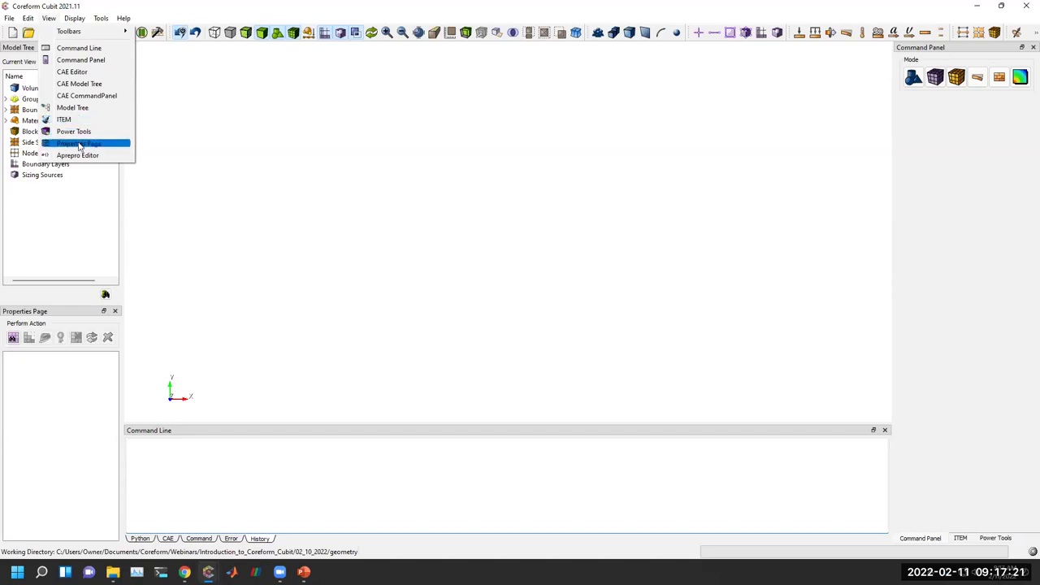
{"action": "left_click", "coordinate": [80, 143]}
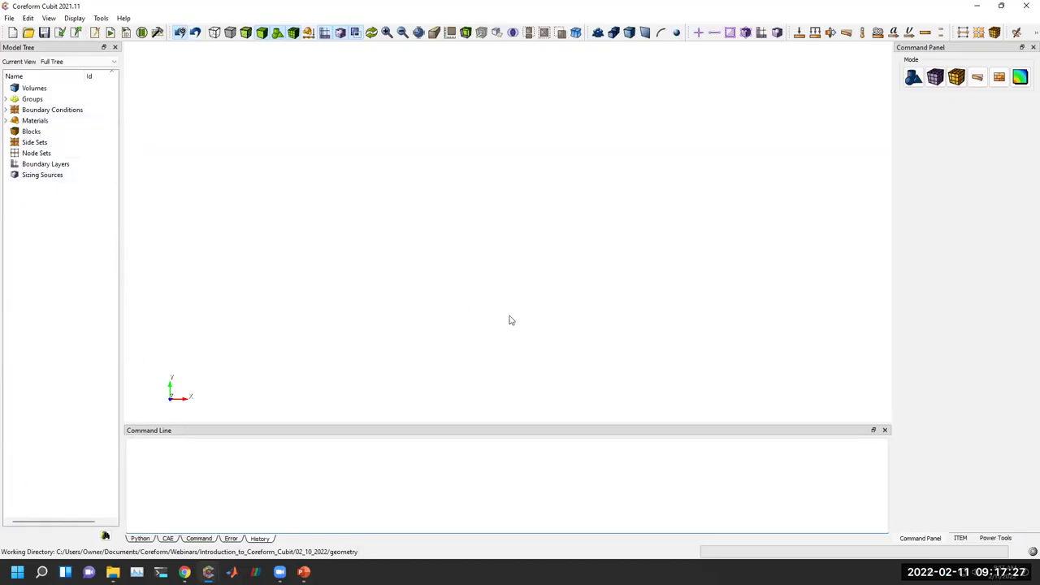
{"action": "left_click", "coordinate": [49, 17]}
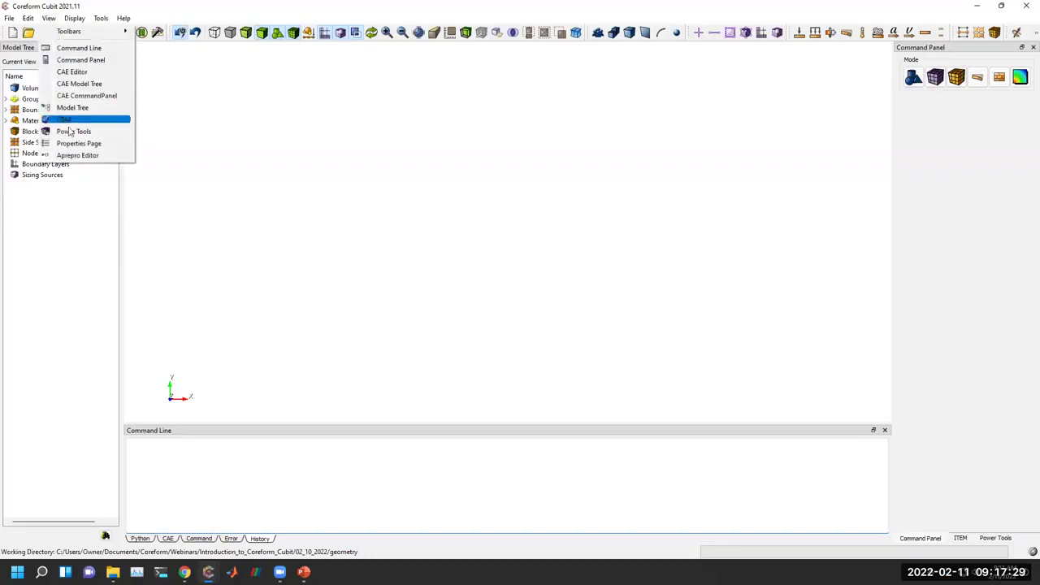
{"action": "left_click", "coordinate": [70, 145]}
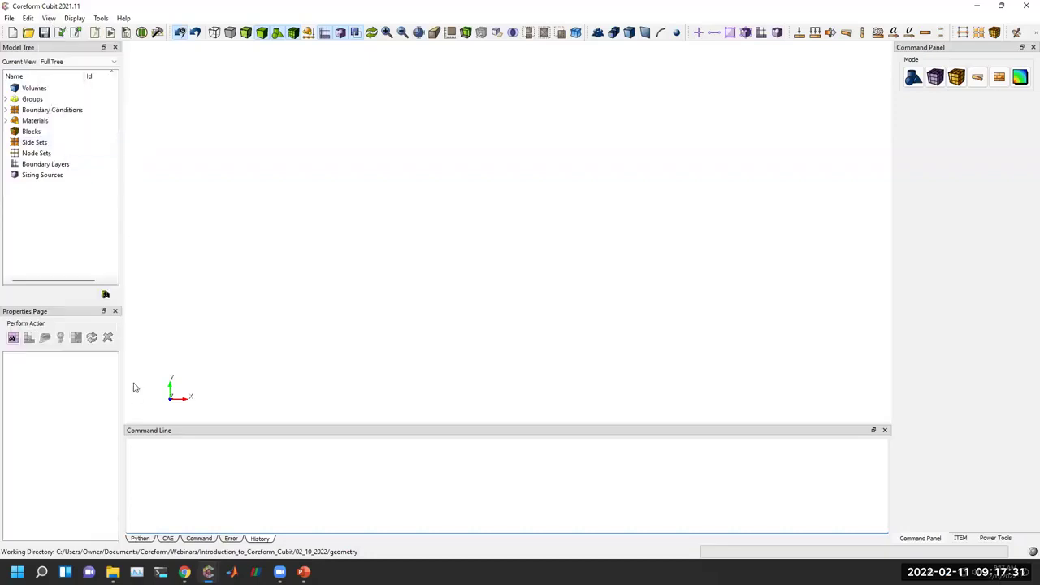
Remove the ITEM wizard from the workspace and restore it
{"action": "left_click", "coordinate": [48, 18]}
{"action": "left_click", "coordinate": [65, 121]}
{"action": "left_click", "coordinate": [50, 19]}
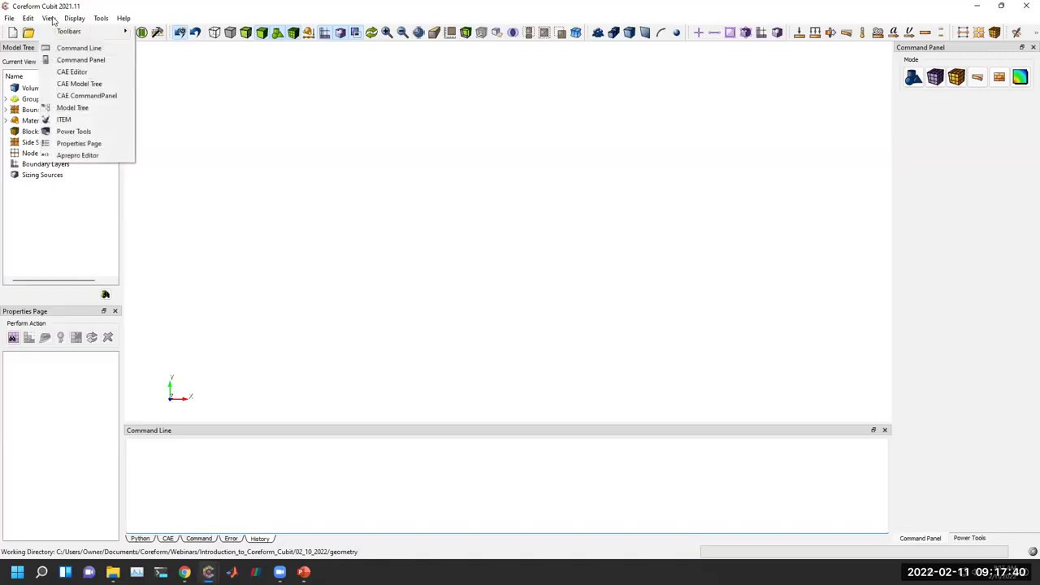
{"action": "left_click", "coordinate": [70, 122]}
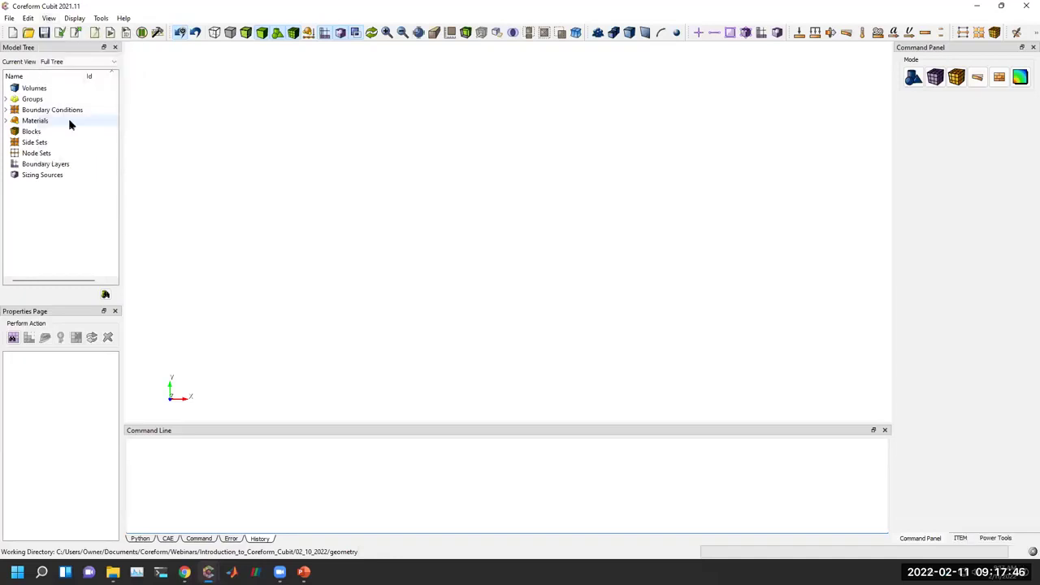
Bring up the ITEM wizard at a wider size and try to open its How to Use the ITEM Wizard guide
{"action": "left_click", "coordinate": [961, 540]}
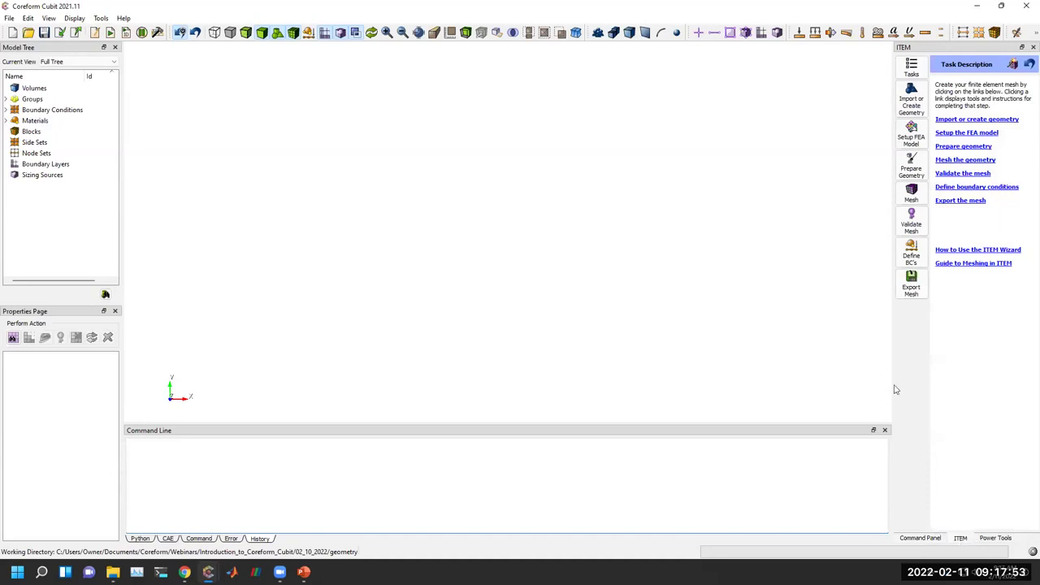
{"action": "left_click_drag", "start_coordinate": [892, 385], "coordinate": [778, 383]}
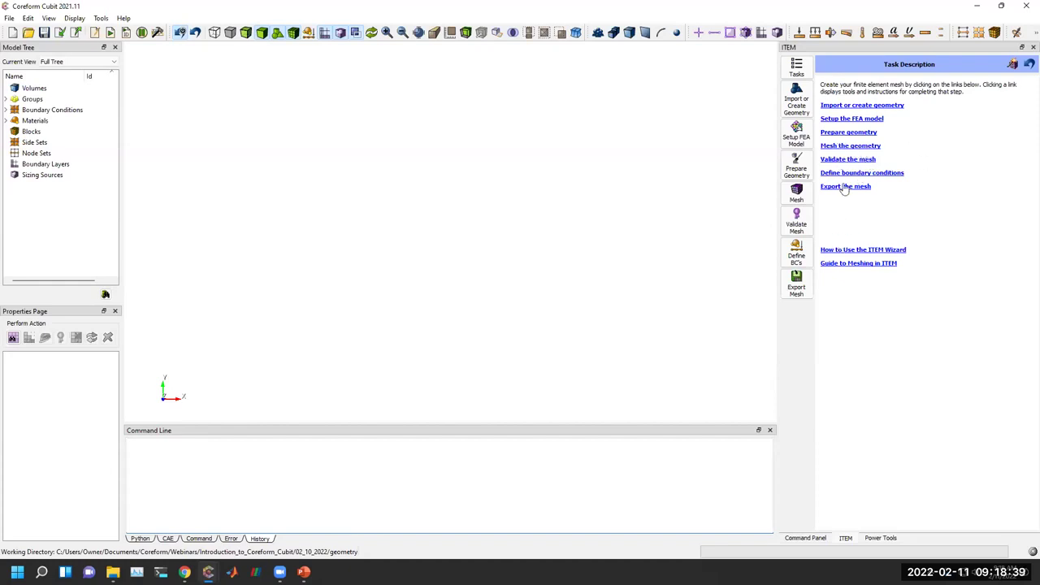
{"action": "left_click", "coordinate": [839, 252]}
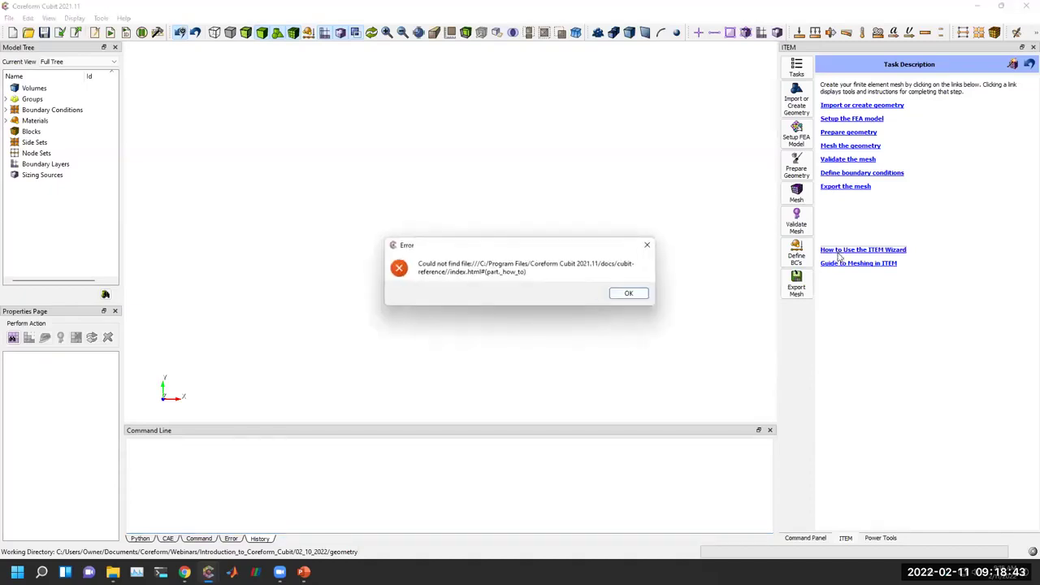
{"action": "left_click", "coordinate": [647, 246]}
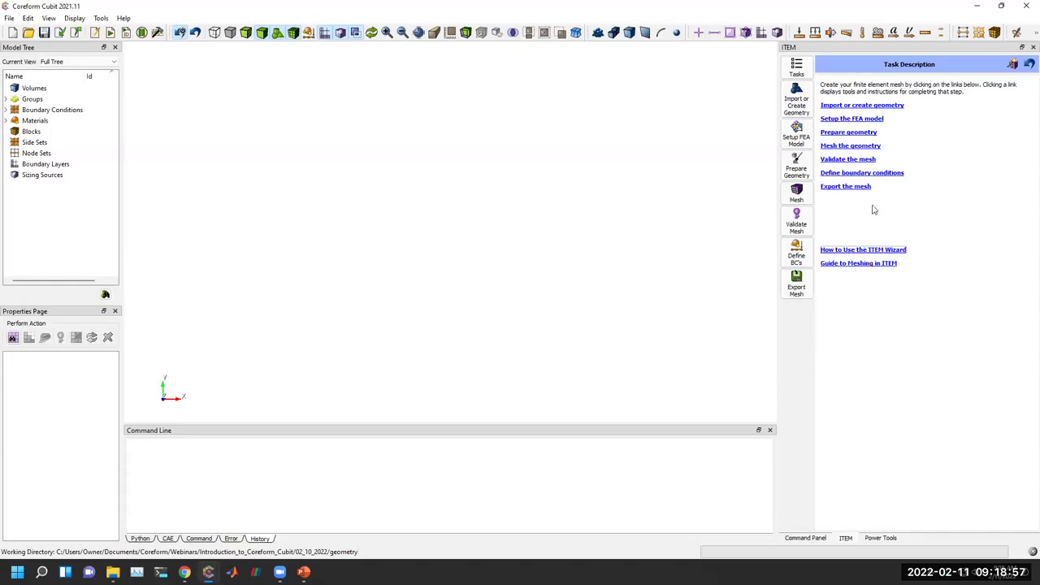
Import the ACIS model item-example.sat with the default import options through the ITEM wizard, and complete the geometry task
{"action": "left_click", "coordinate": [857, 106]}
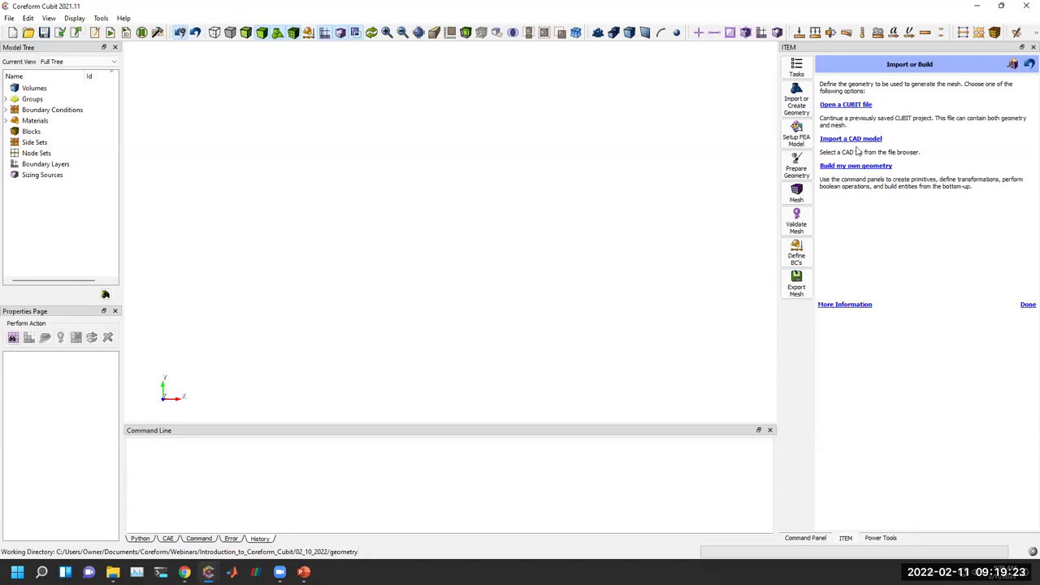
{"action": "left_click", "coordinate": [863, 143]}
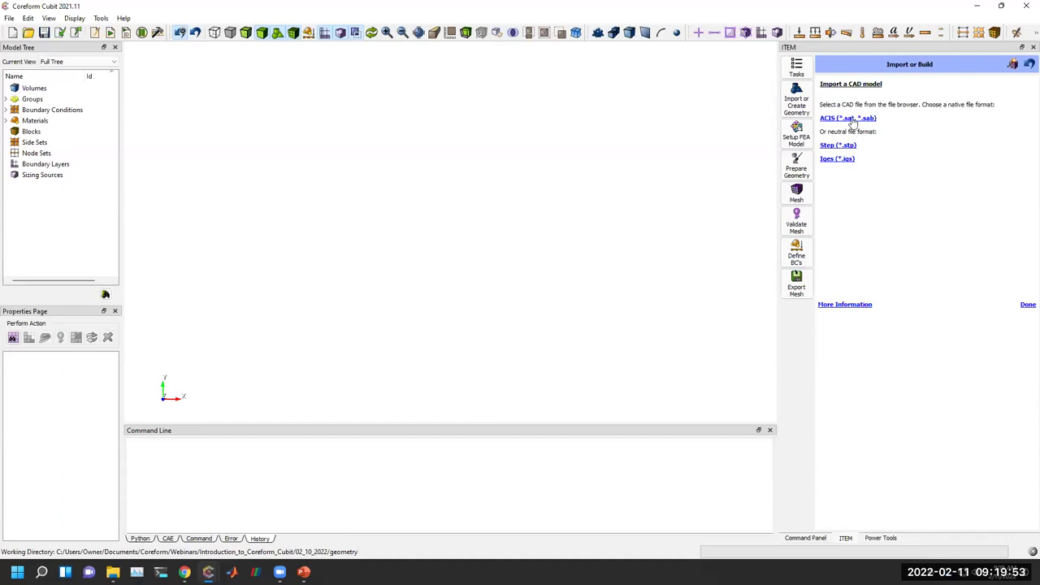
{"action": "left_click", "coordinate": [852, 118]}
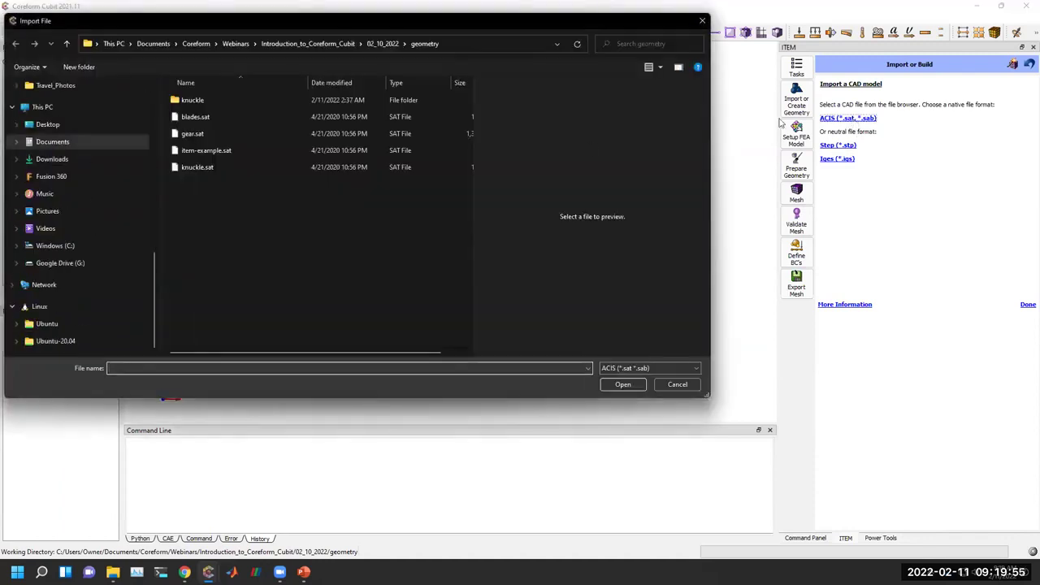
{"action": "left_click", "coordinate": [203, 154]}
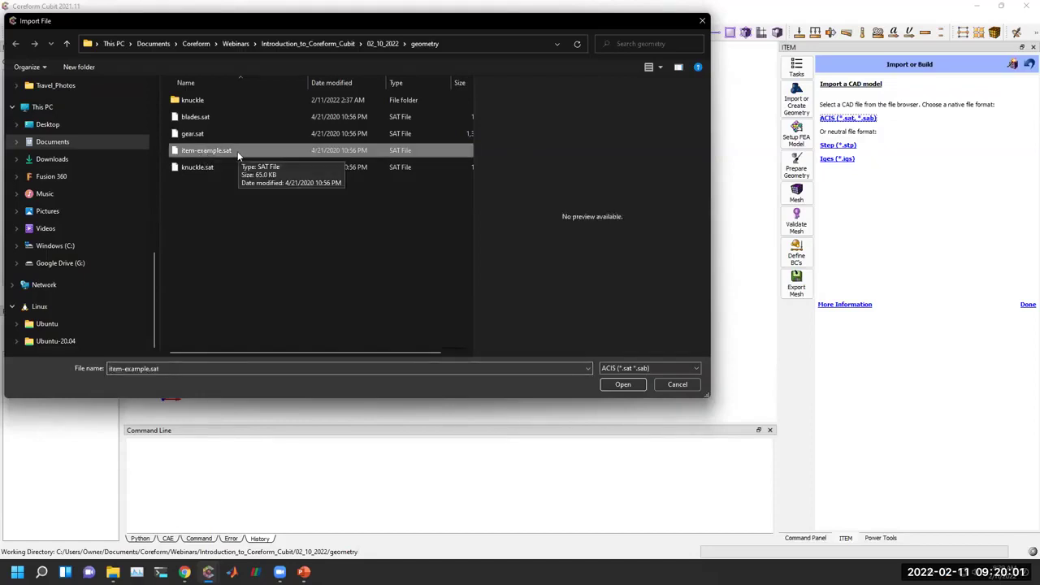
{"action": "double_click", "coordinate": [237, 151]}
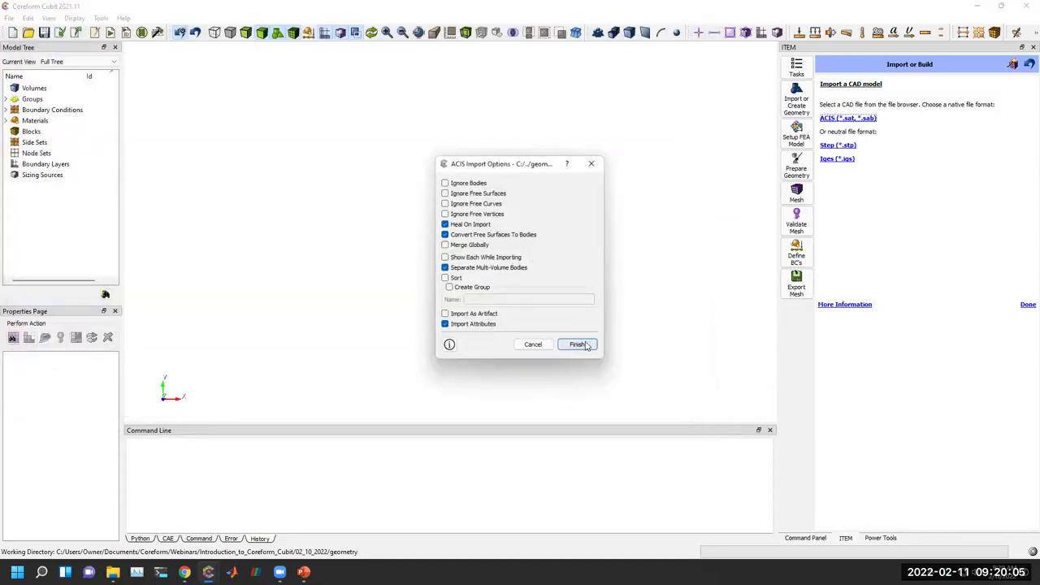
{"action": "left_click", "coordinate": [584, 346]}
{"action": "left_click_drag", "start_coordinate": [355, 302], "coordinate": [487, 230]}
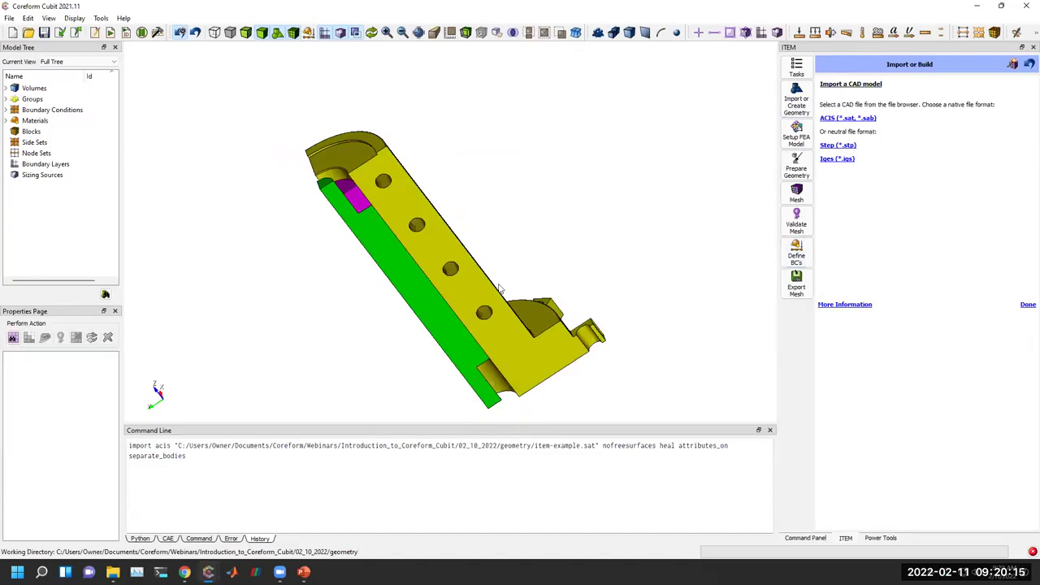
{"action": "left_click", "coordinate": [1028, 306]}
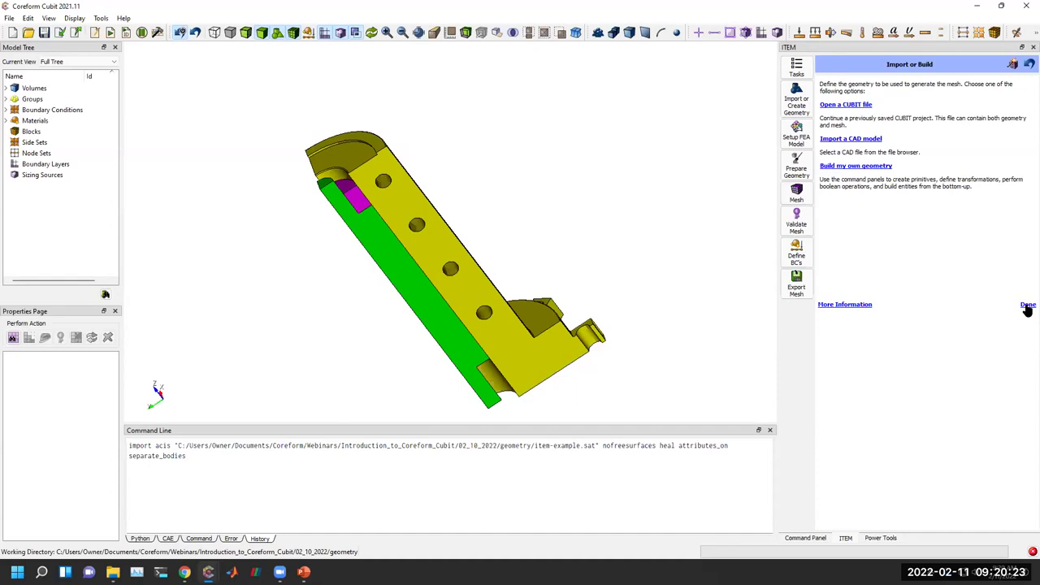
{"action": "left_click", "coordinate": [1026, 305]}
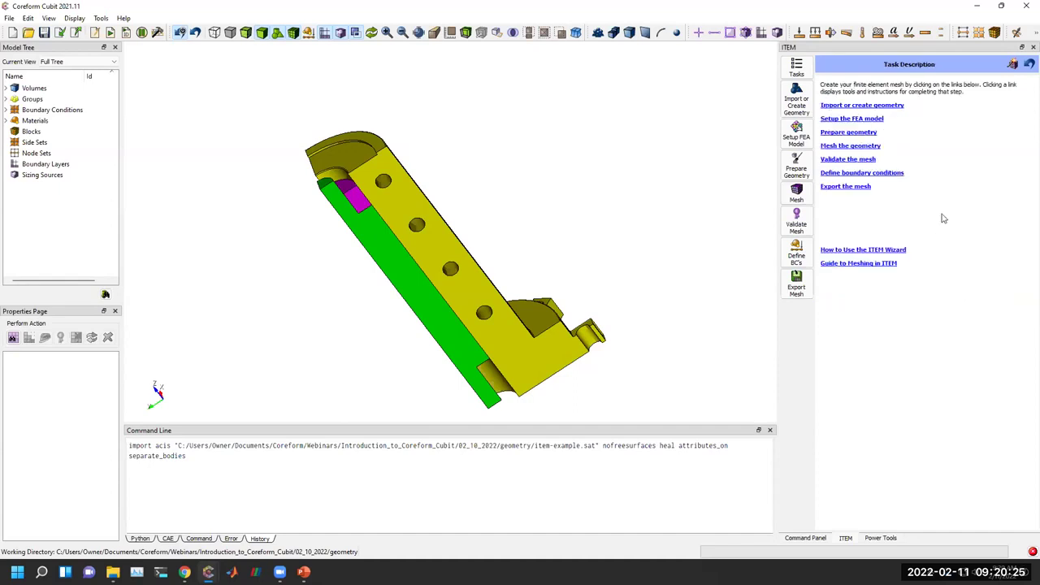
Set up the FEA model for all volumes with tetrahedral elements and apply an element budget of 100000
{"action": "left_click", "coordinate": [845, 119]}
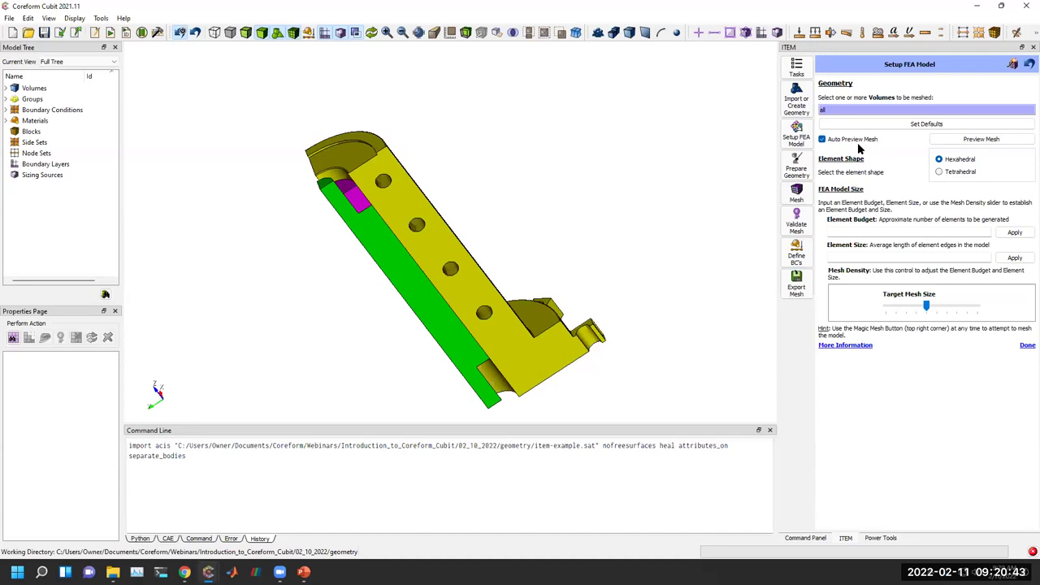
{"action": "left_click", "coordinate": [940, 173]}
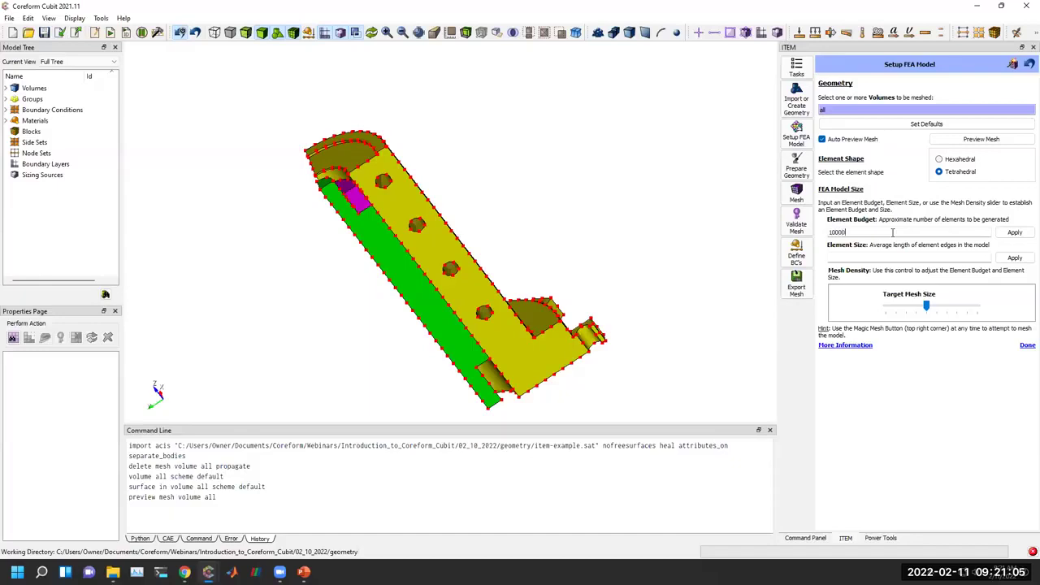
{"action": "left_click", "coordinate": [1015, 233]}
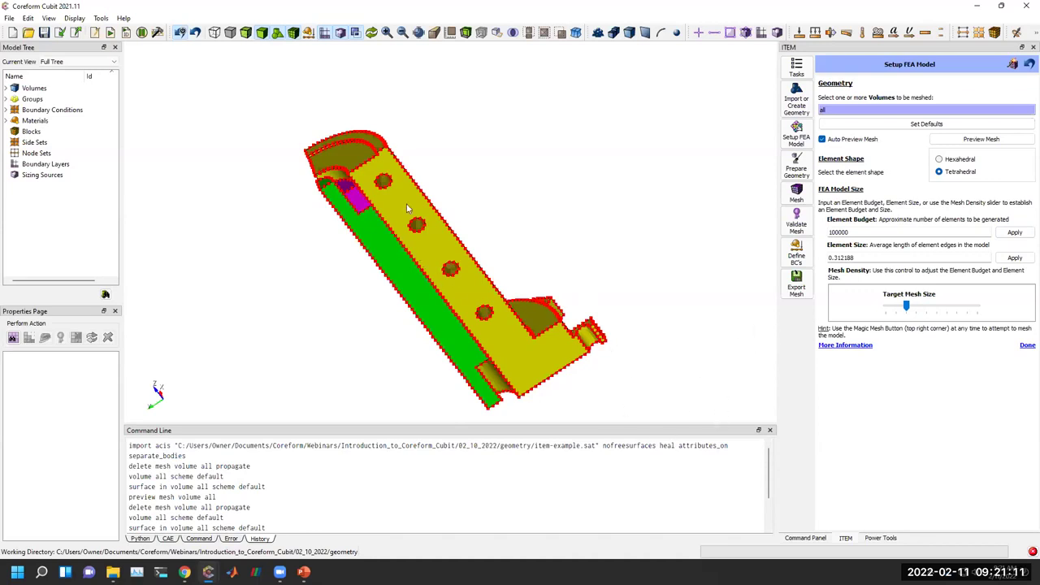
{"action": "left_click_drag", "start_coordinate": [466, 278], "coordinate": [499, 265]}
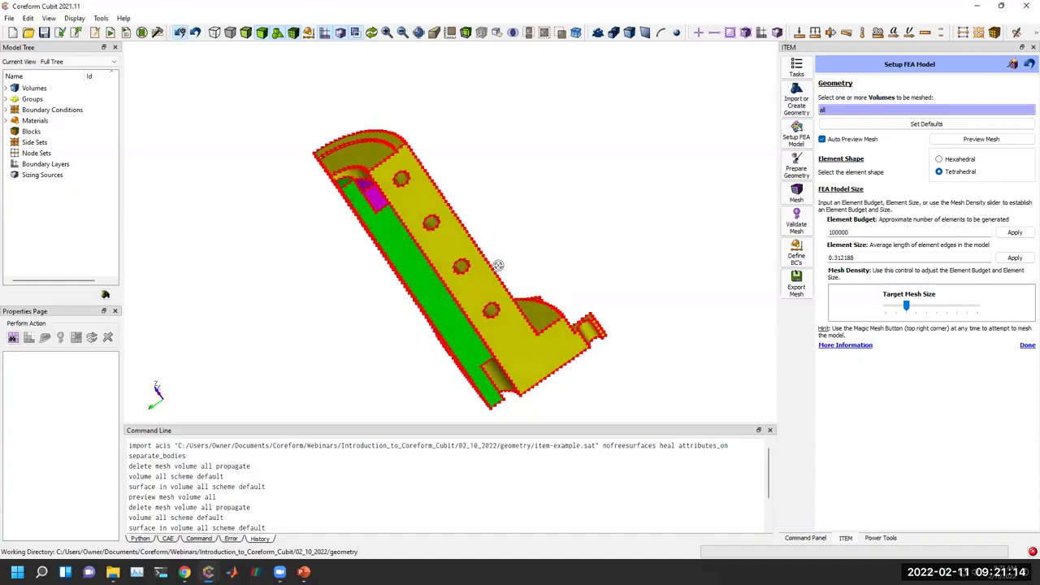
Change the element shape to hexahedral and set the element budget to 10000
{"action": "left_click", "coordinate": [940, 161]}
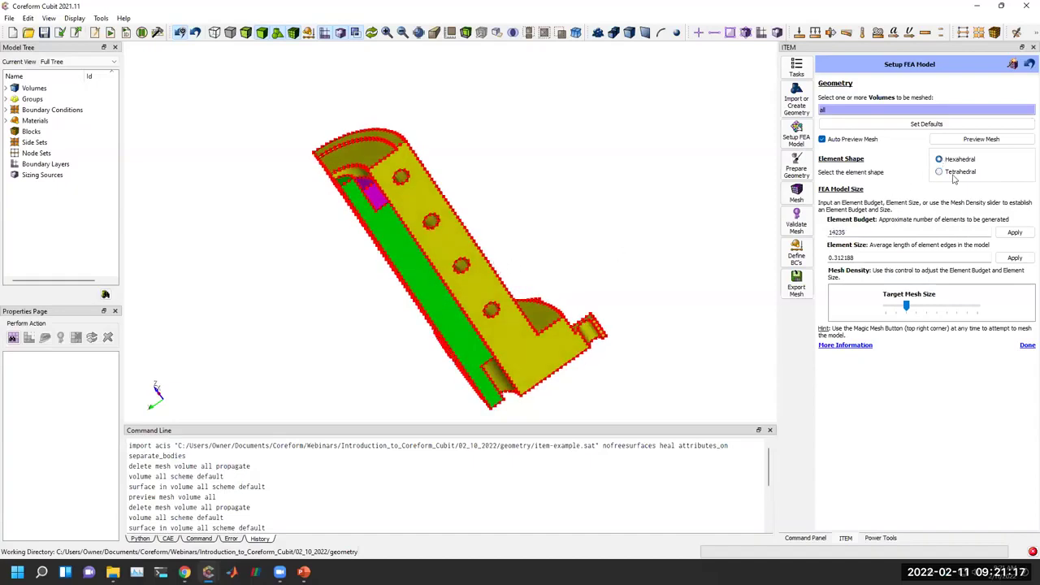
{"action": "double_click", "coordinate": [922, 232]}
{"action": "type", "text": "1000"}
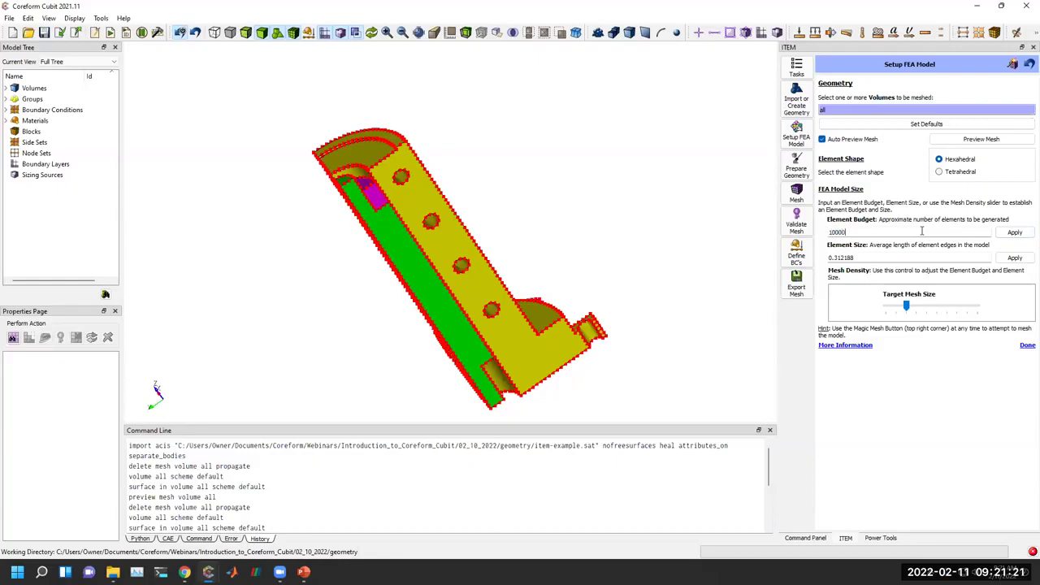